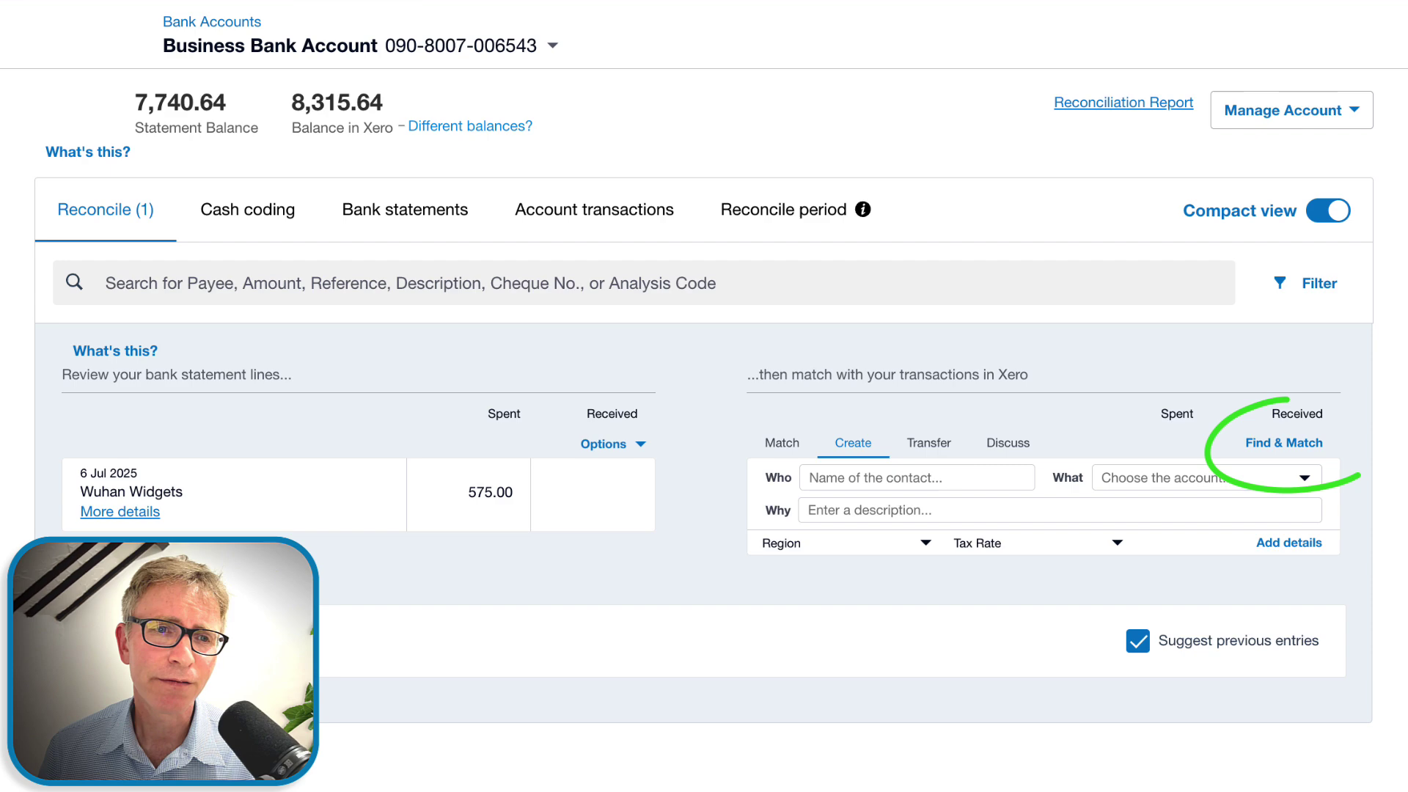
- Match the 575.00 USD payment to the CNY 4,120.00 Wuhan Widgets bill, including non-USD items, and reconcile
click(1303, 451)
scroll(703, 440, down, 5)
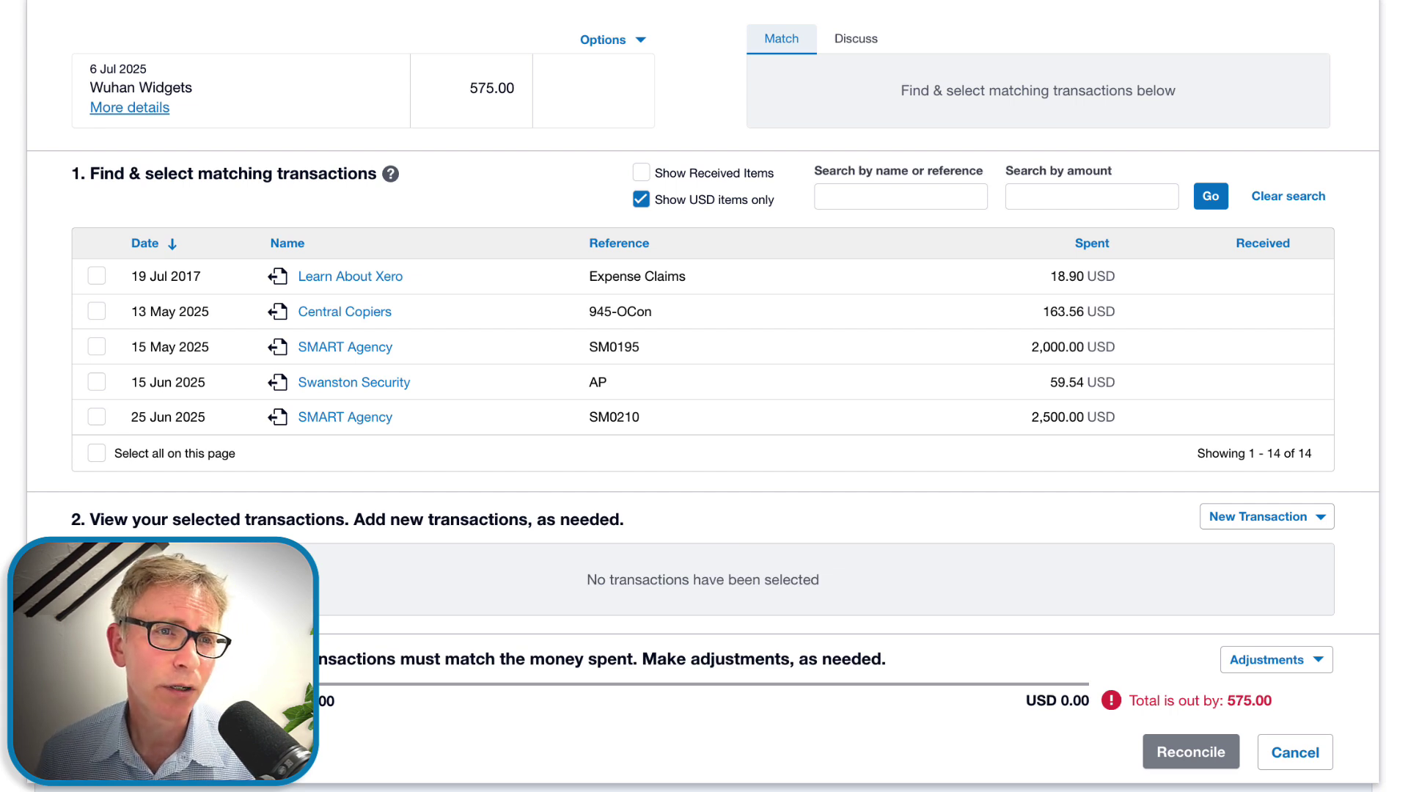
click(640, 199)
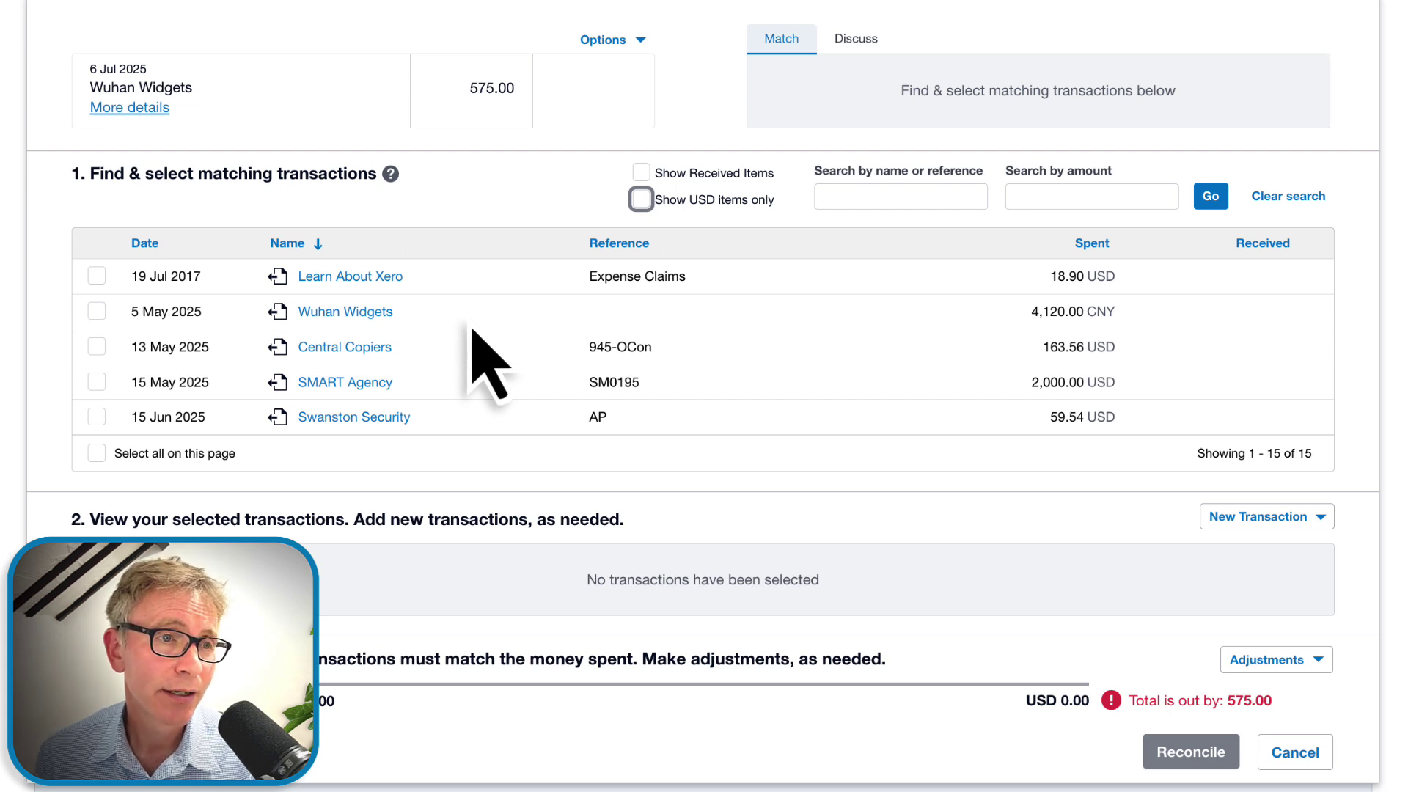
click(96, 312)
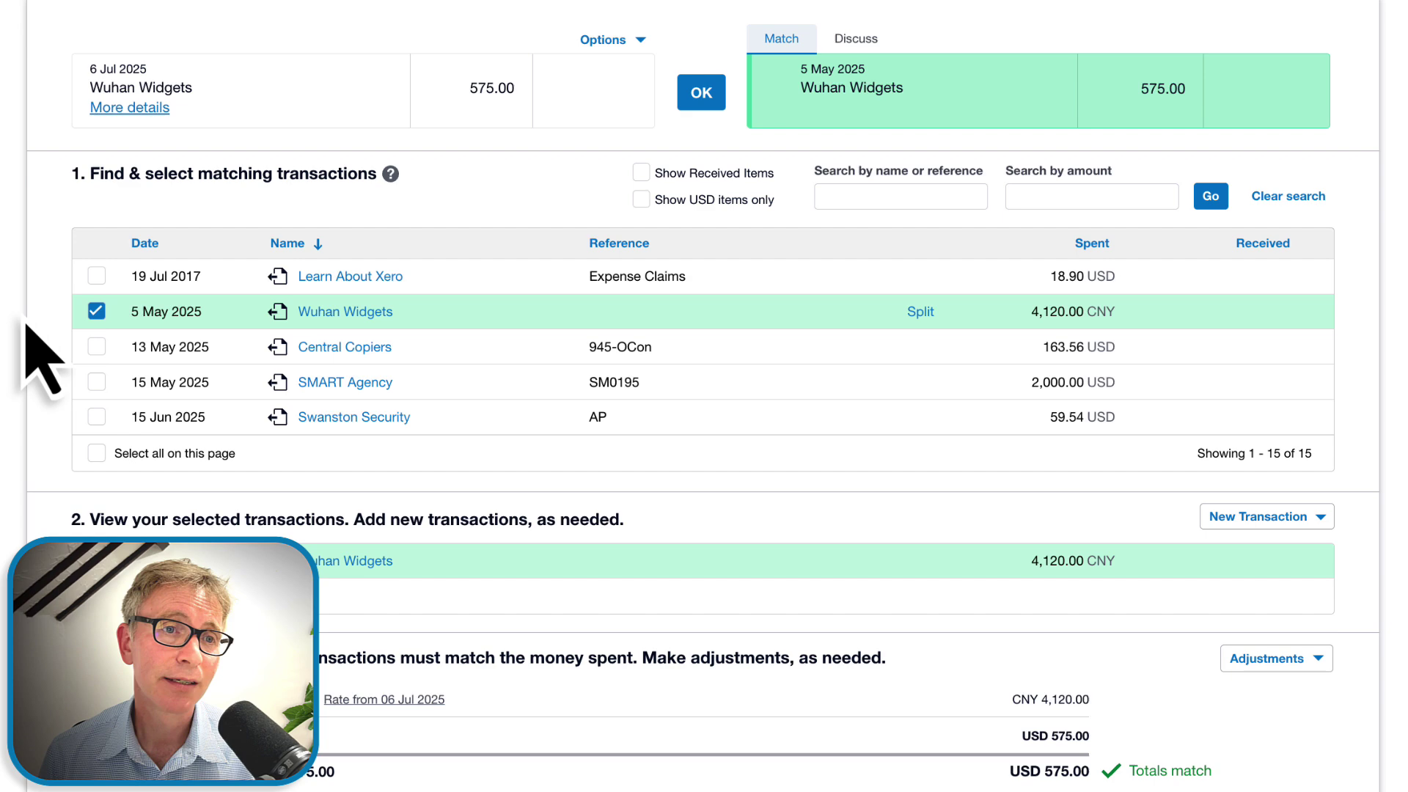
scroll(27, 325, down, 1)
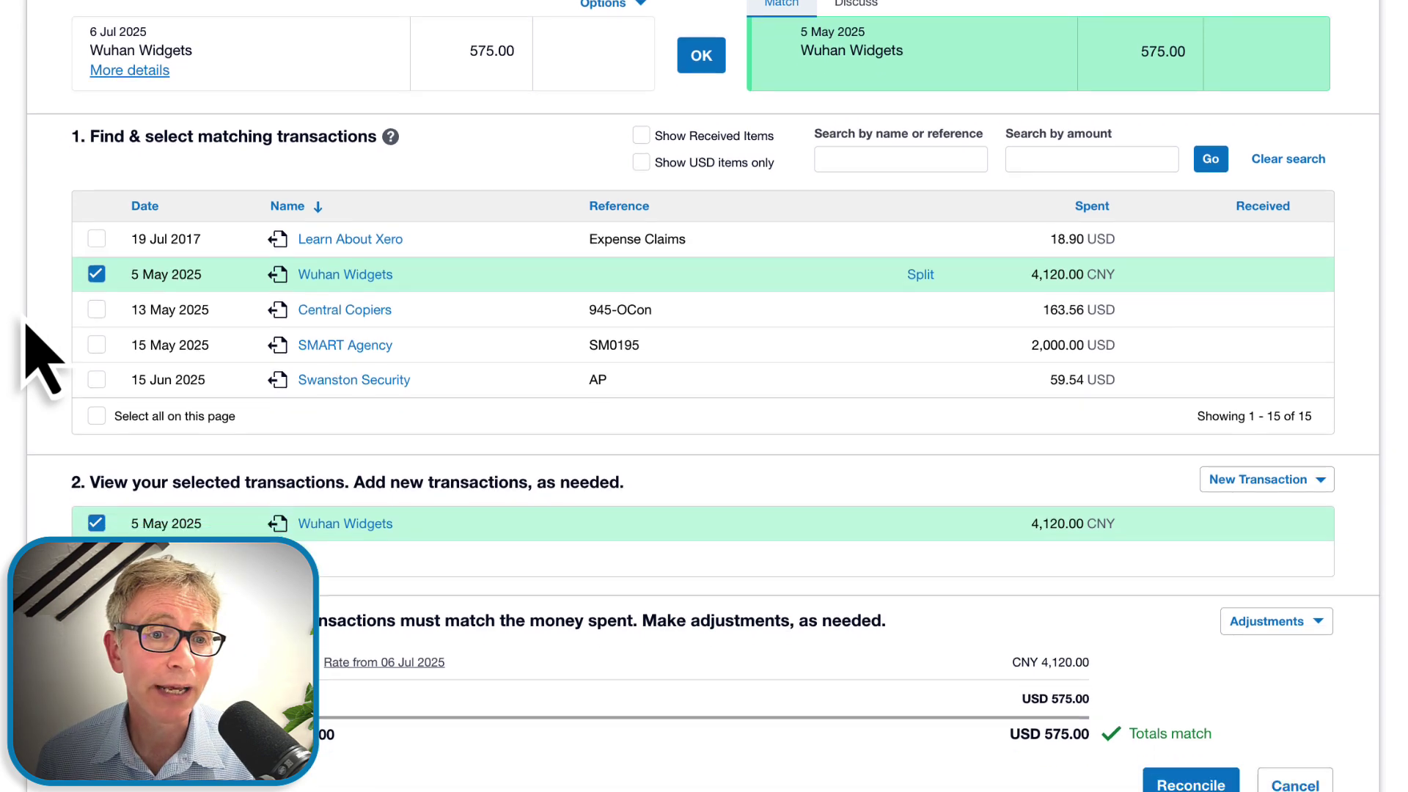
scroll(26, 325, down, 3)
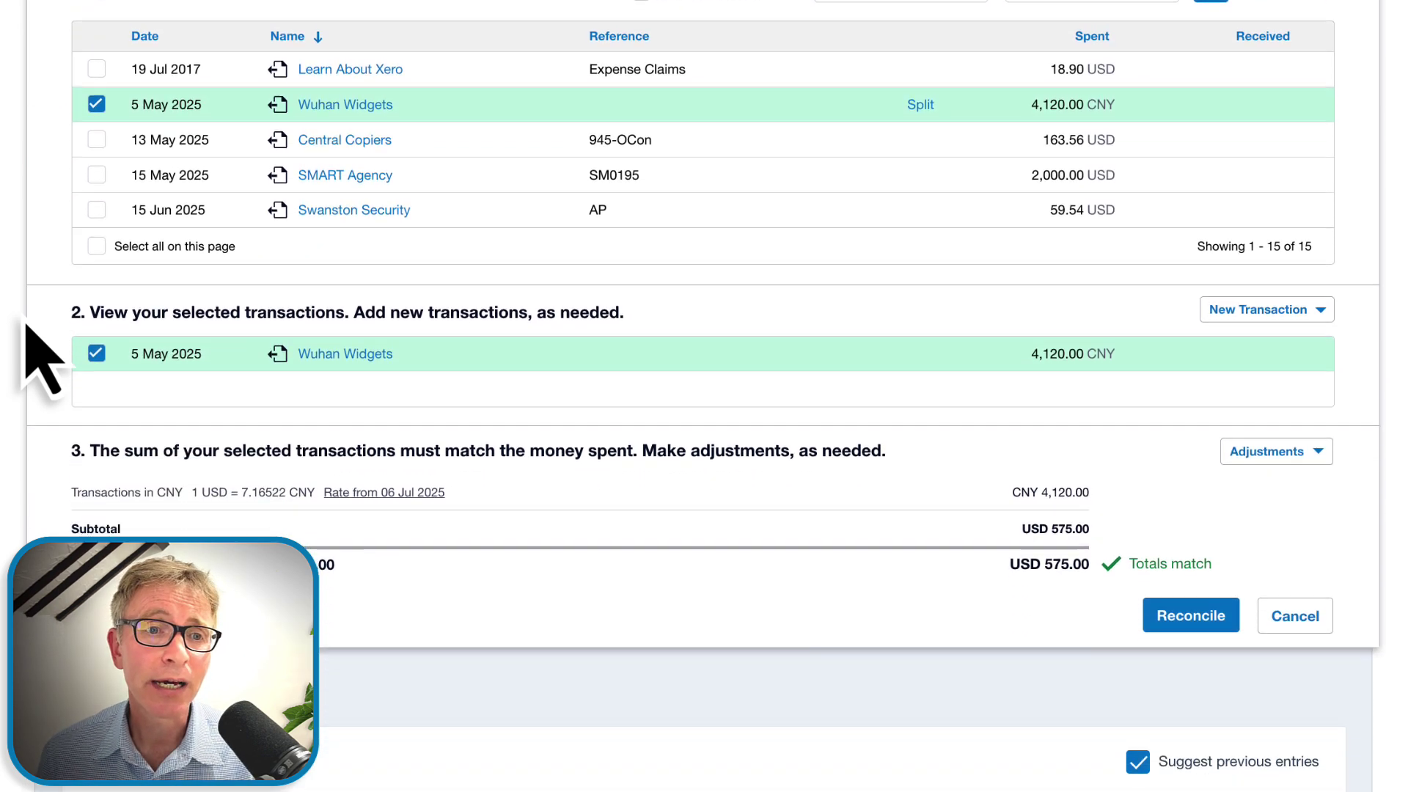
click(1188, 627)
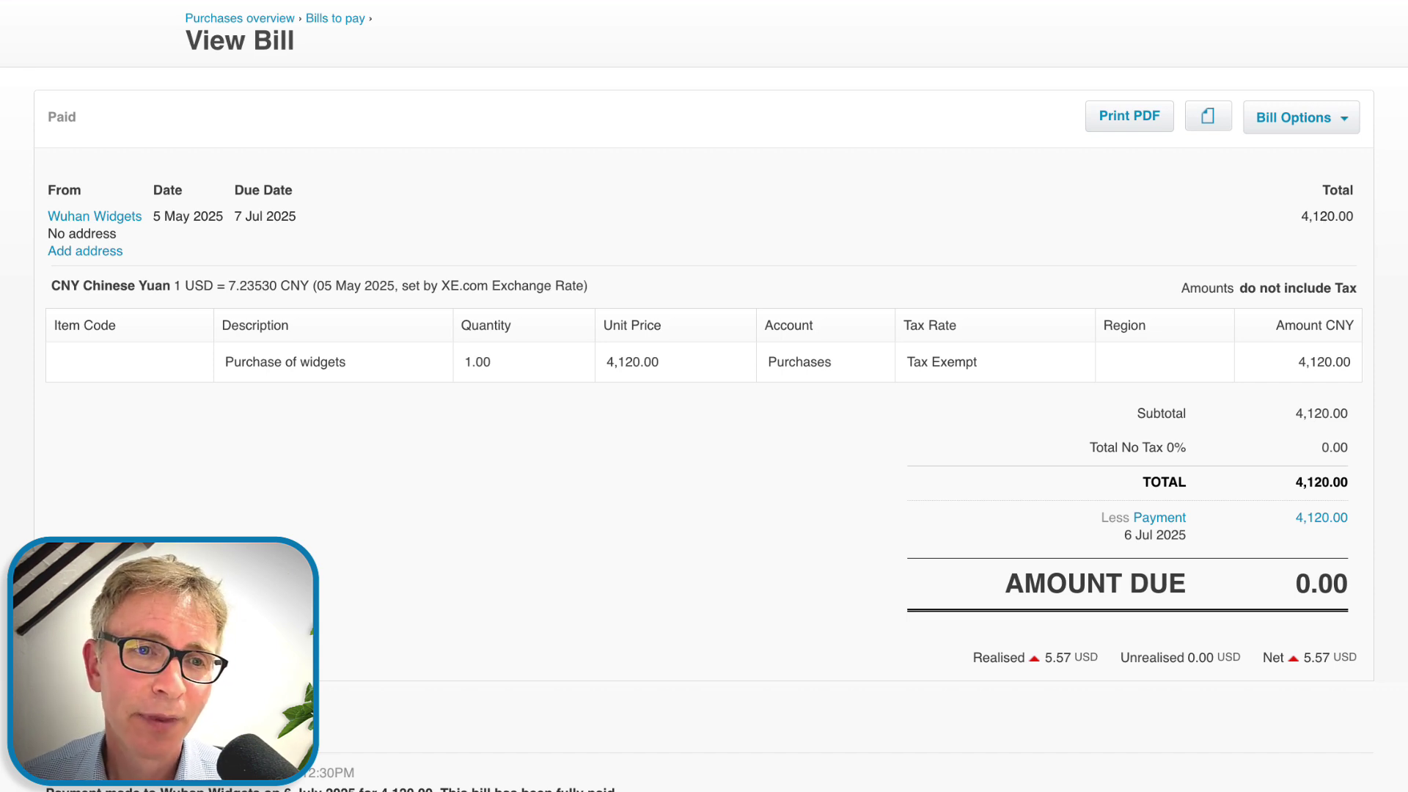
- Open the bill's 6 Jul 575.00 USD payment and bring up the Accounting menu
click(1334, 528)
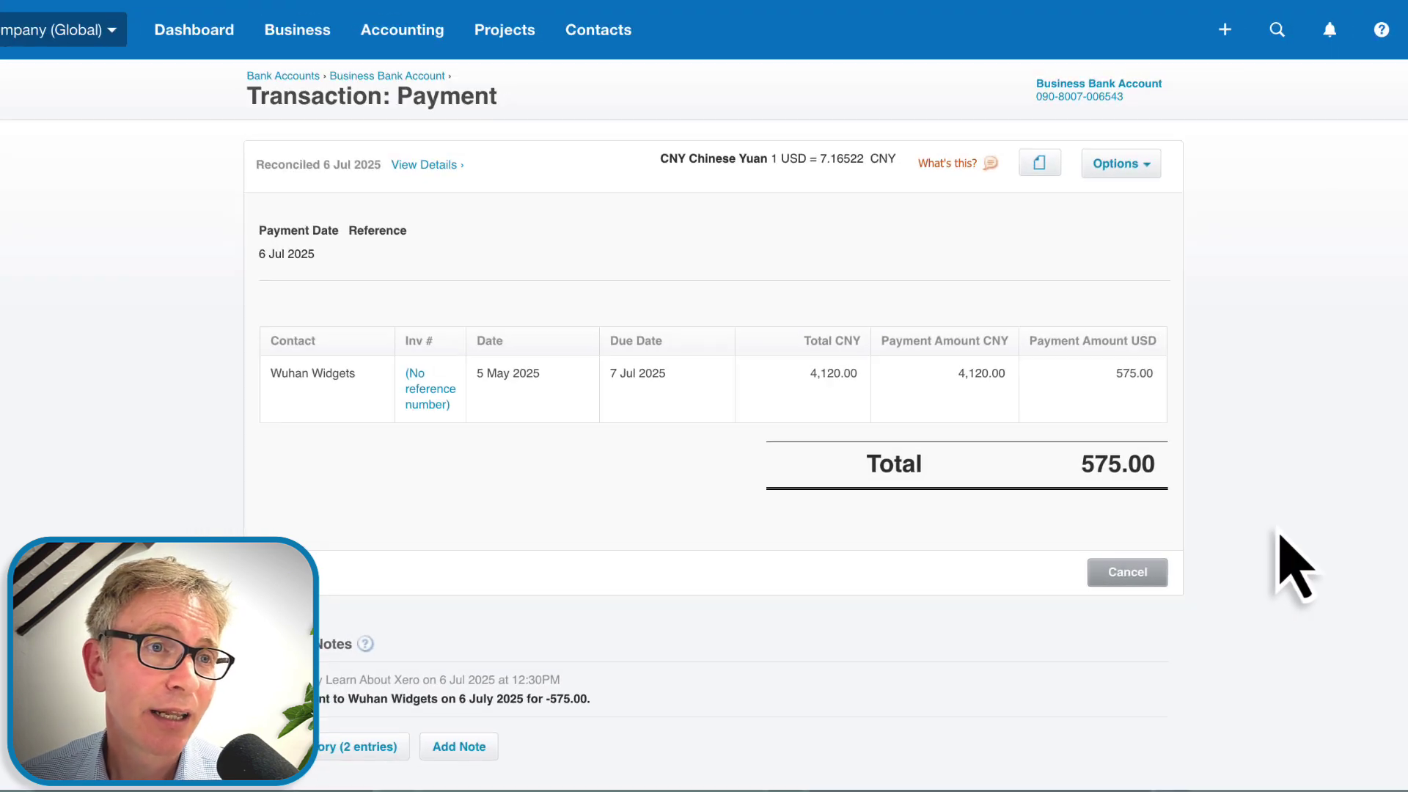
click(418, 50)
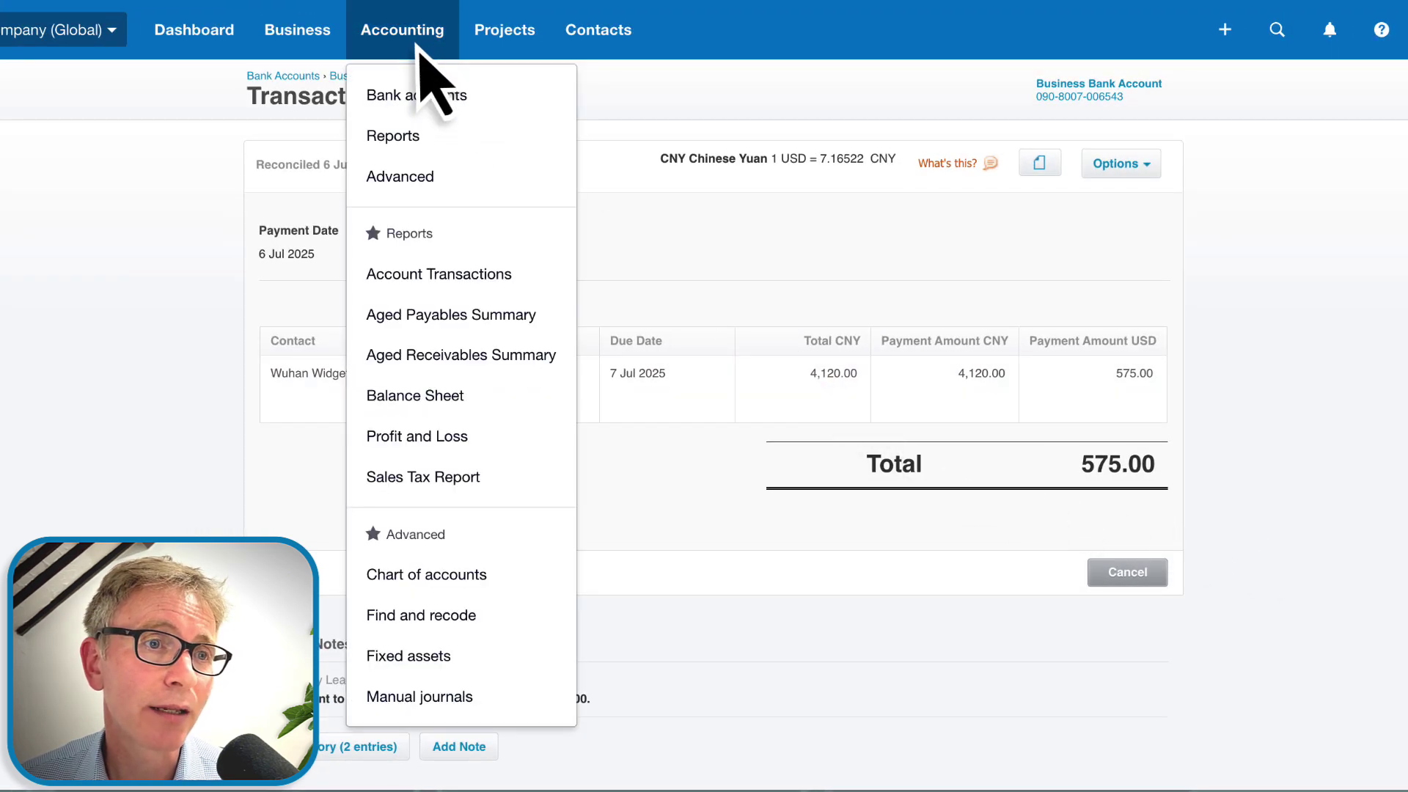
- Update the Profit and Loss report to start 1 May 2025, showing 5.57 realised currency gains
click(452, 446)
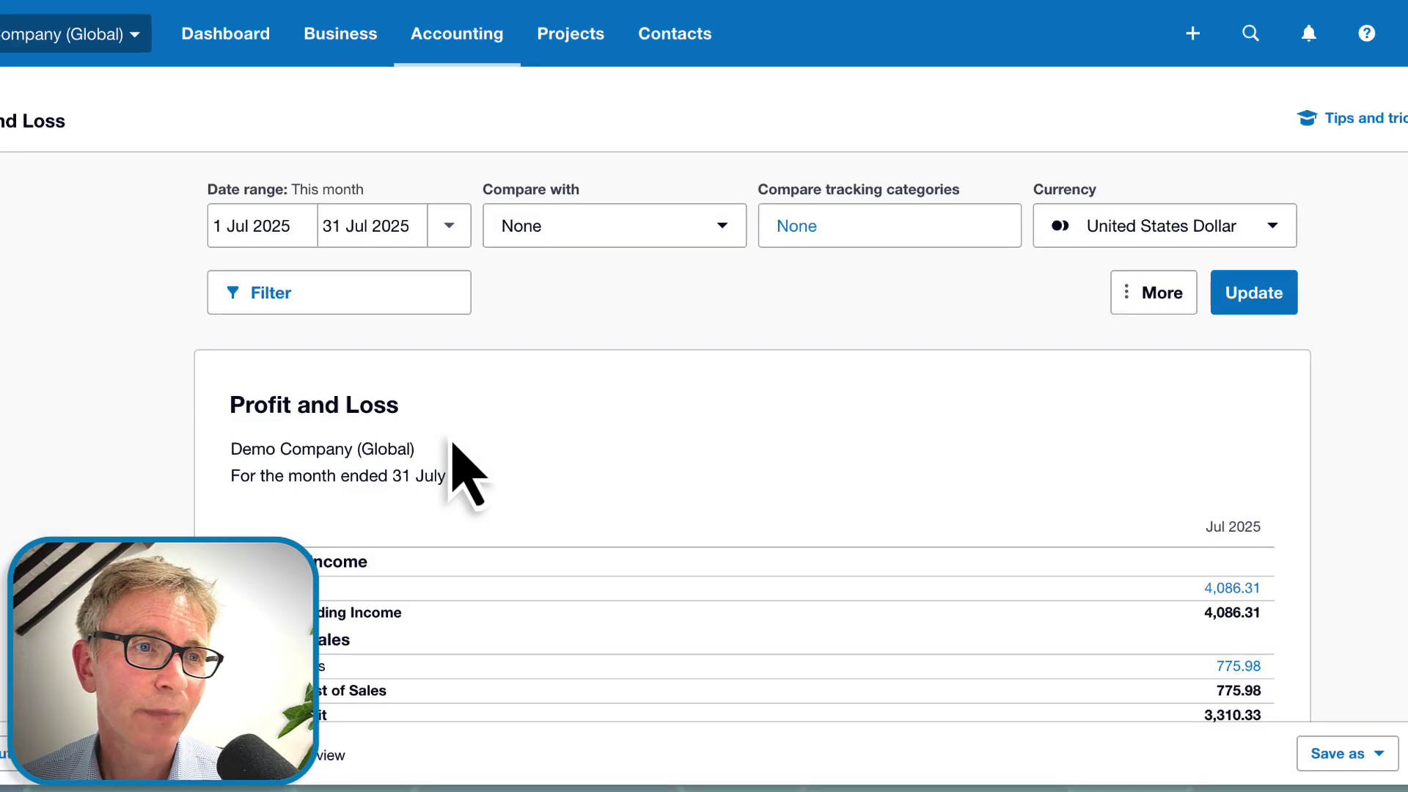
click(296, 242)
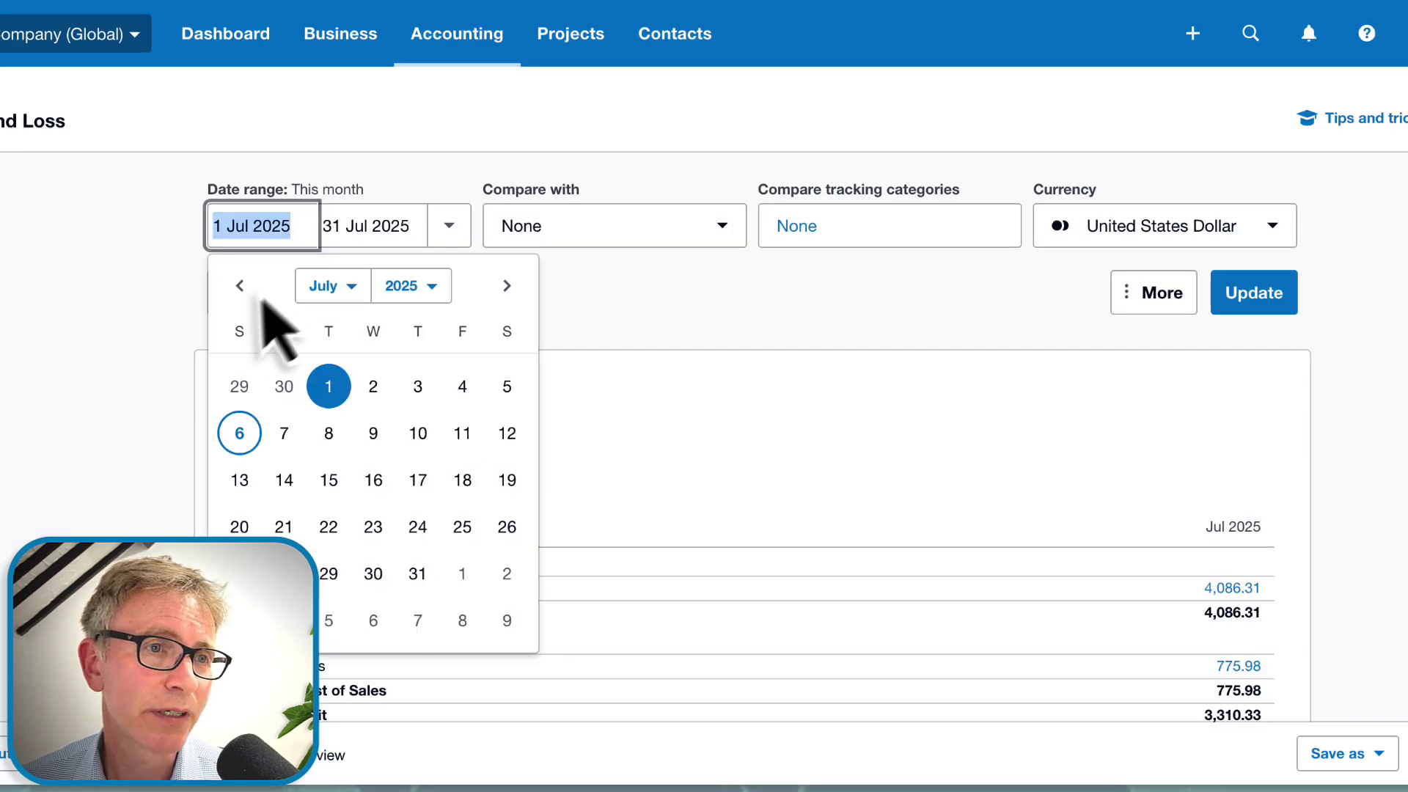
click(239, 285)
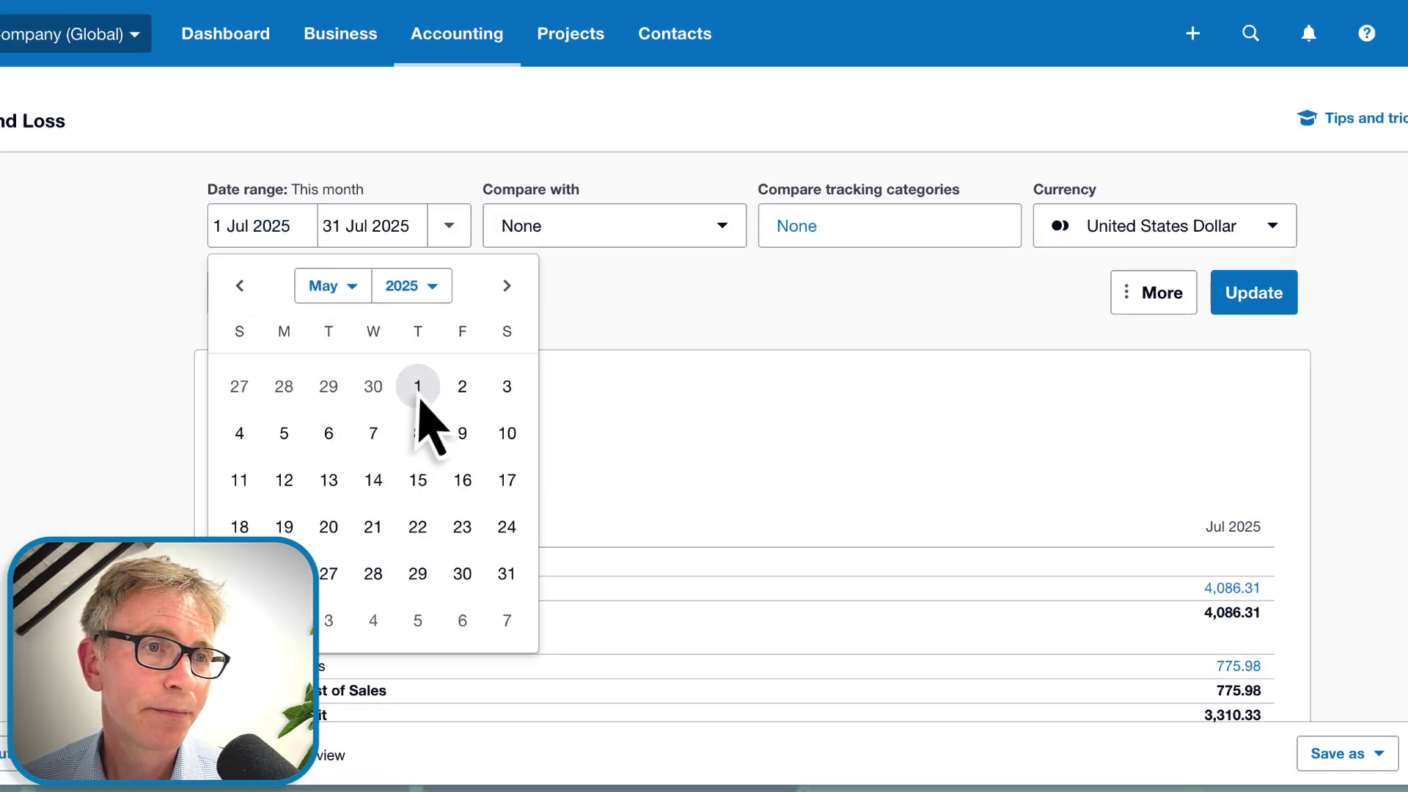
click(418, 387)
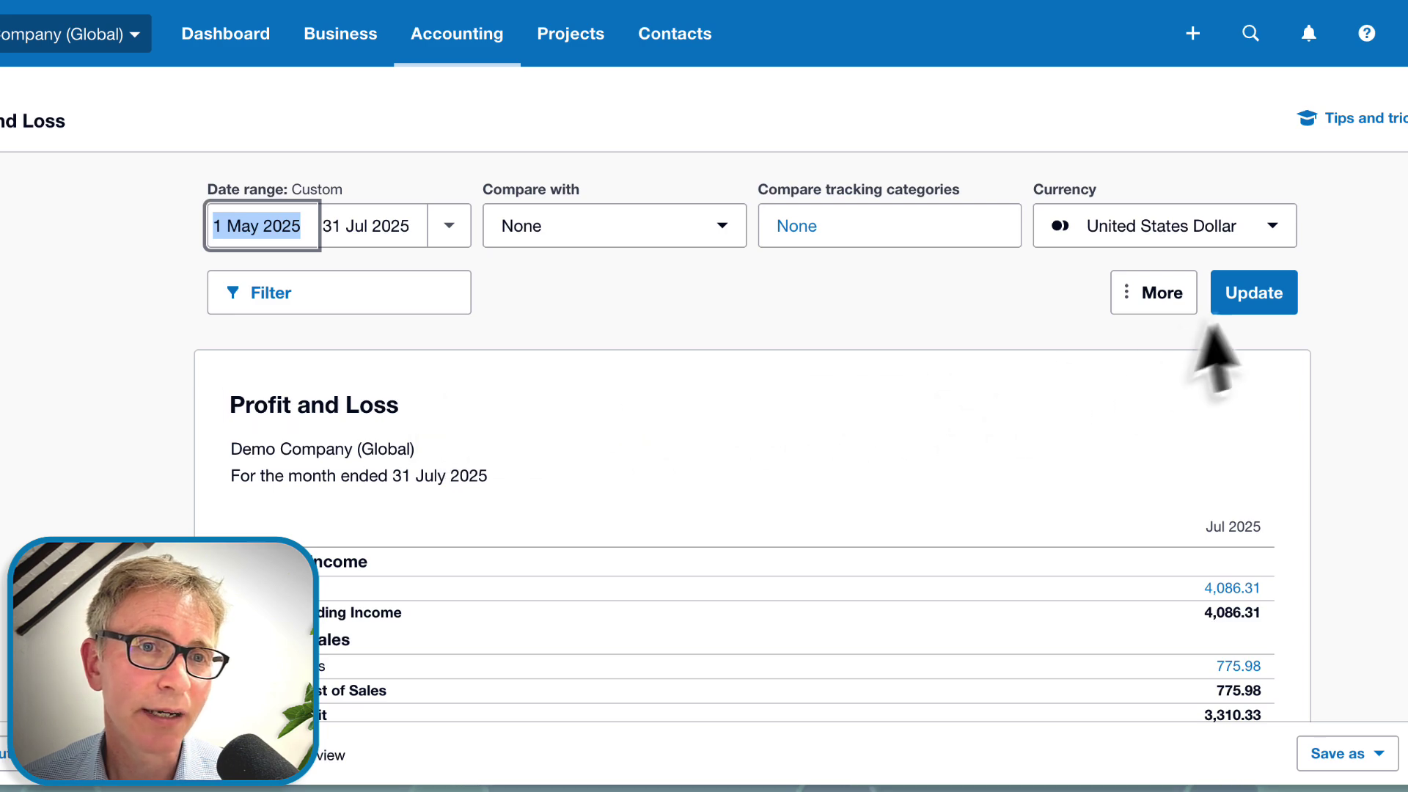
click(1243, 304)
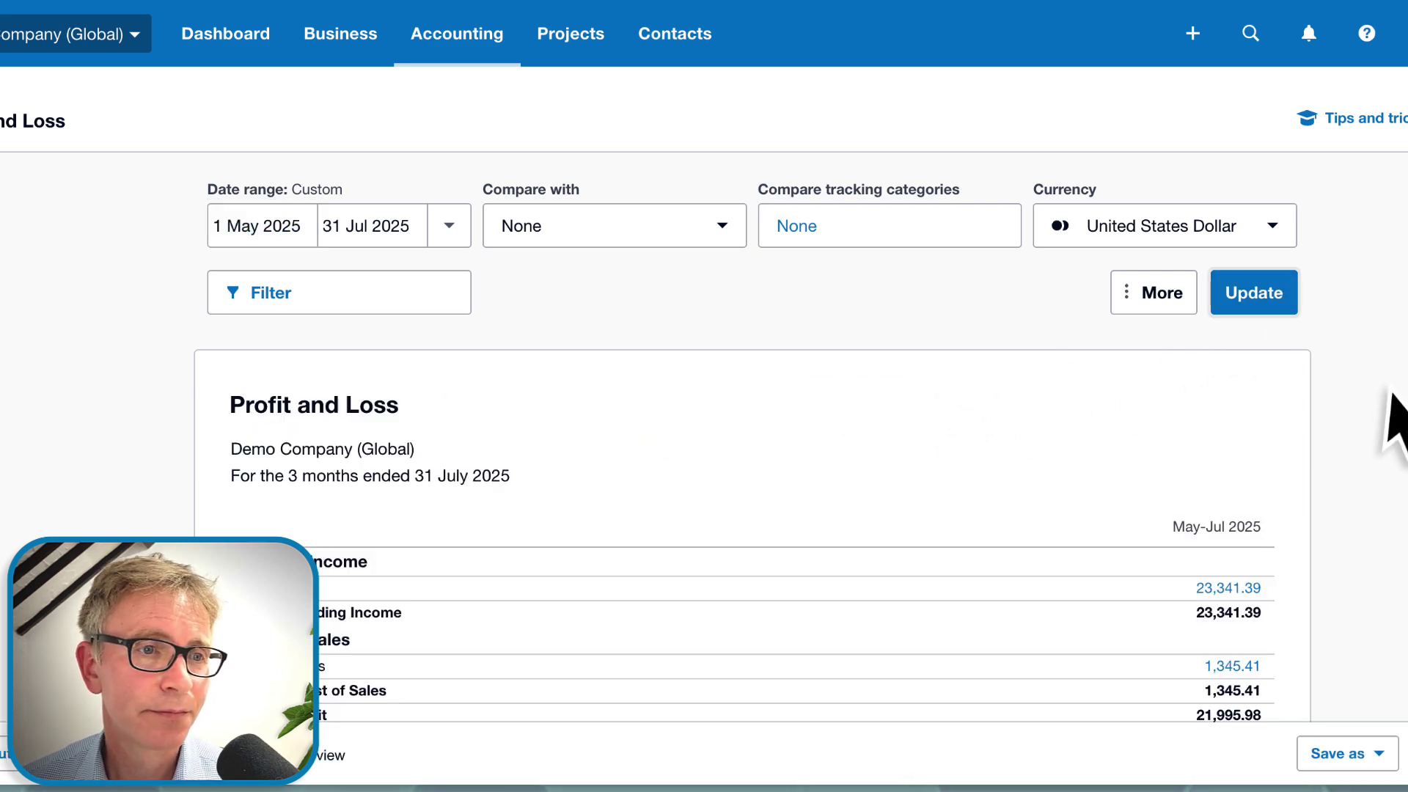
scroll(1392, 421, down, 2)
scroll(1392, 420, down, 3)
scroll(1395, 415, down, 1)
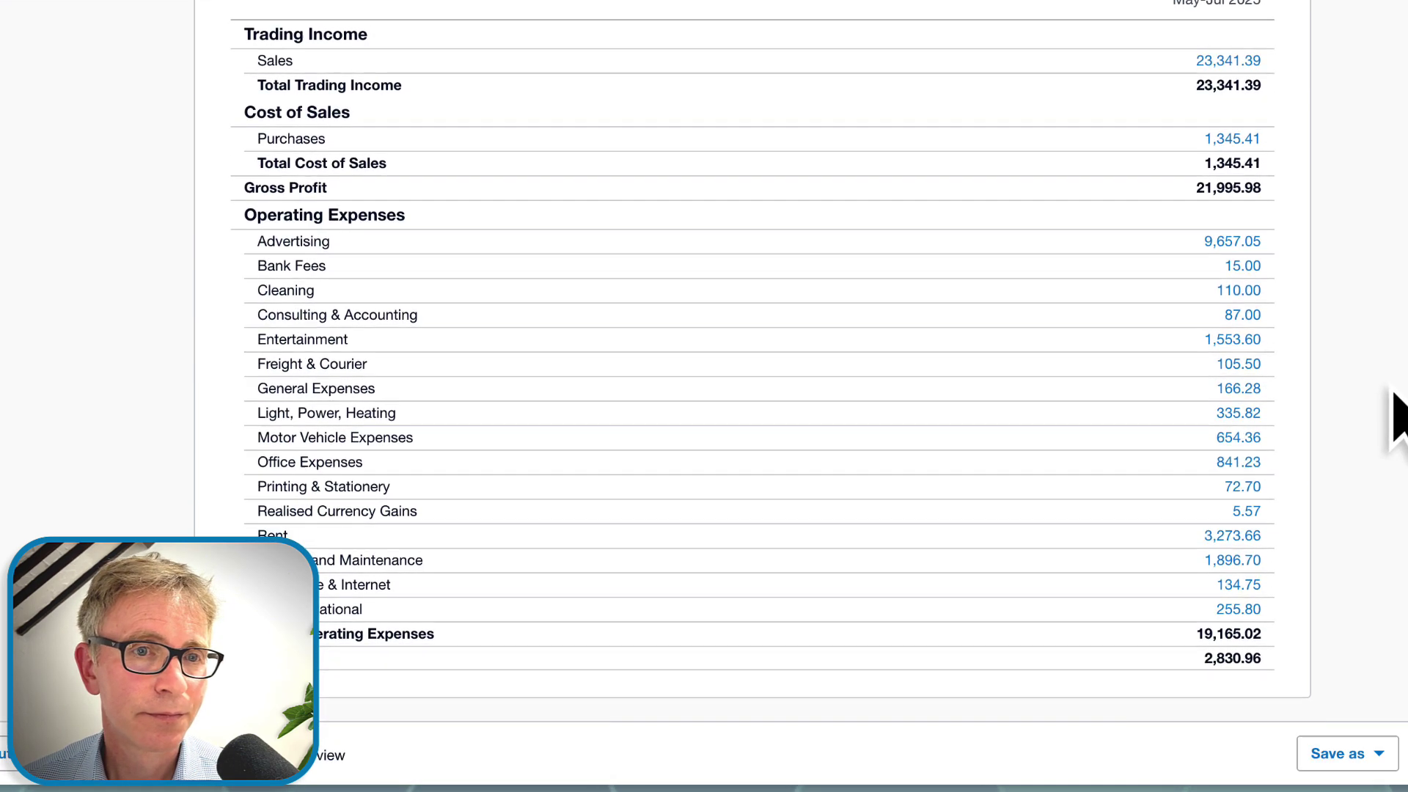